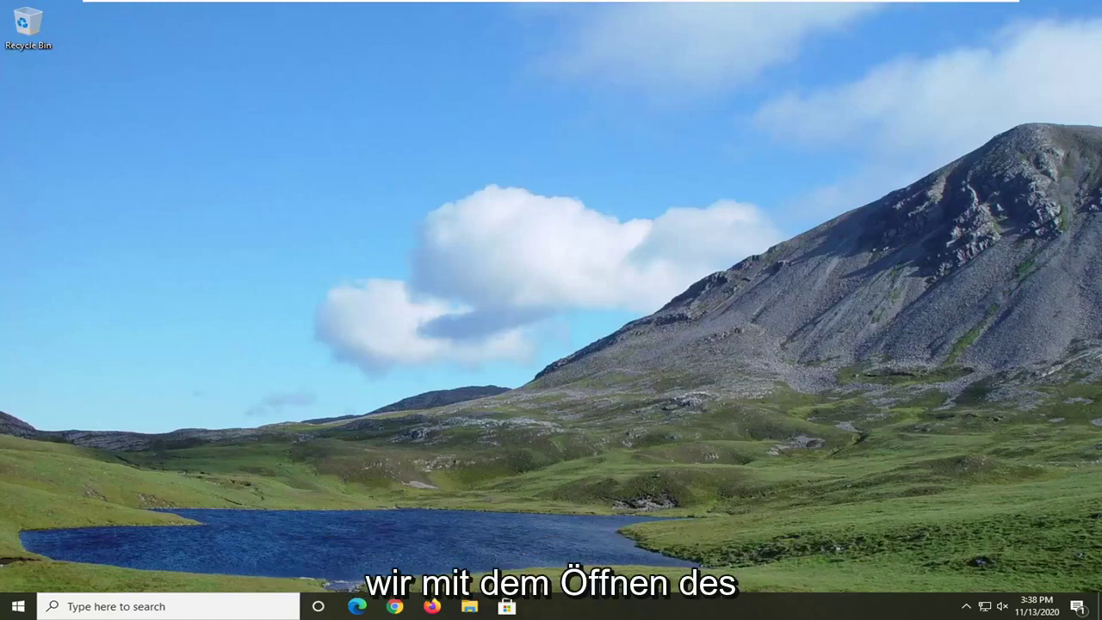
# Launch the Services console from Start search and scroll the list to the Windows services
pyautogui.click(17, 606)
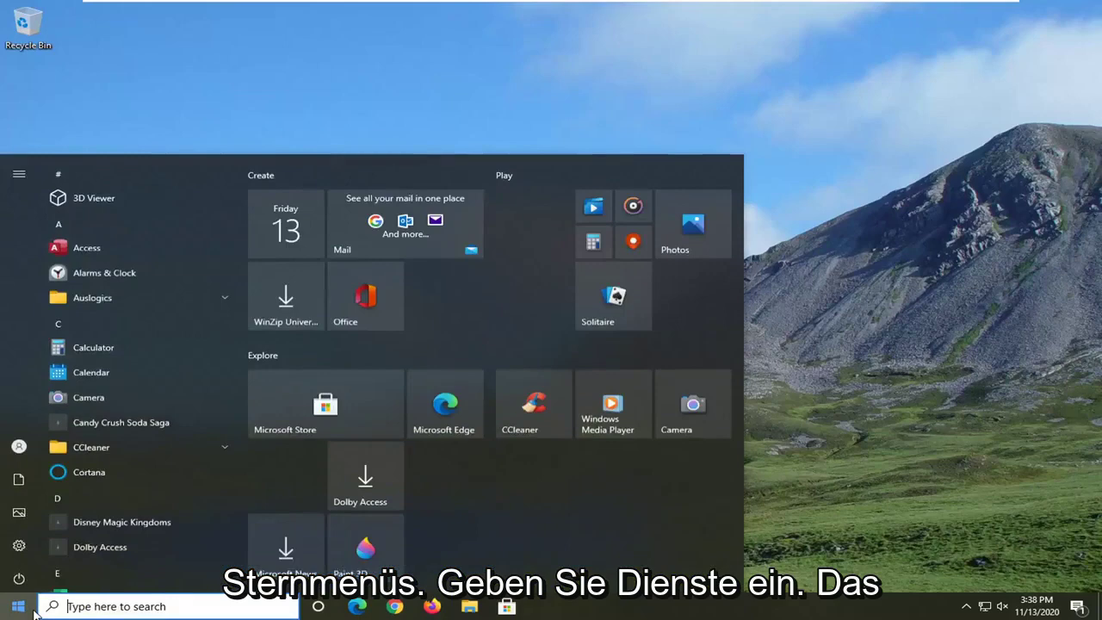
pyautogui.write('services')
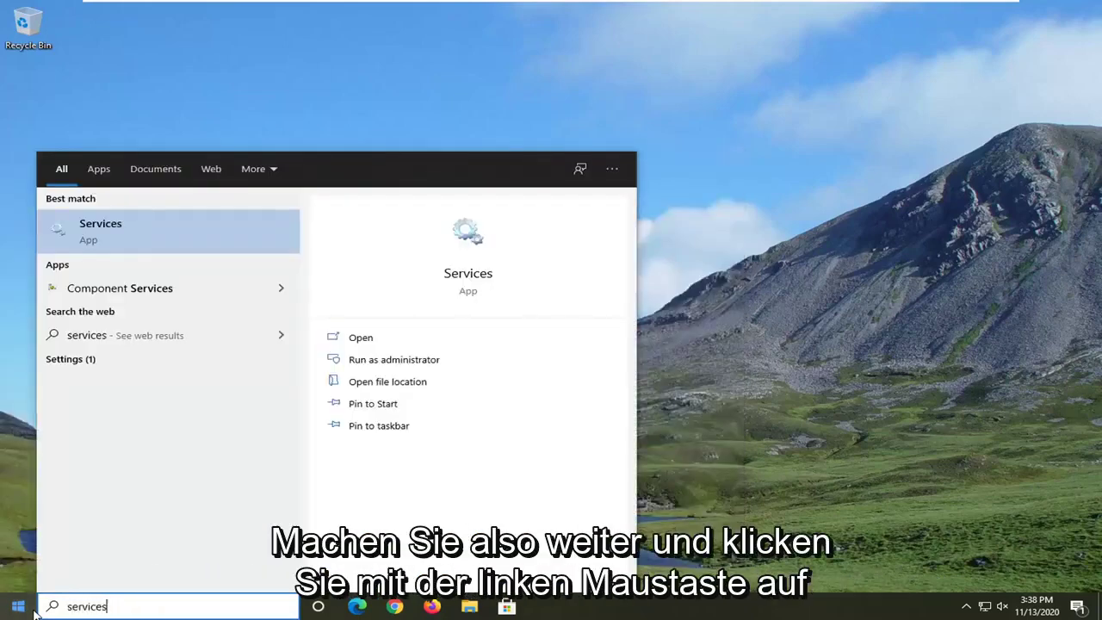
pyautogui.click(86, 239)
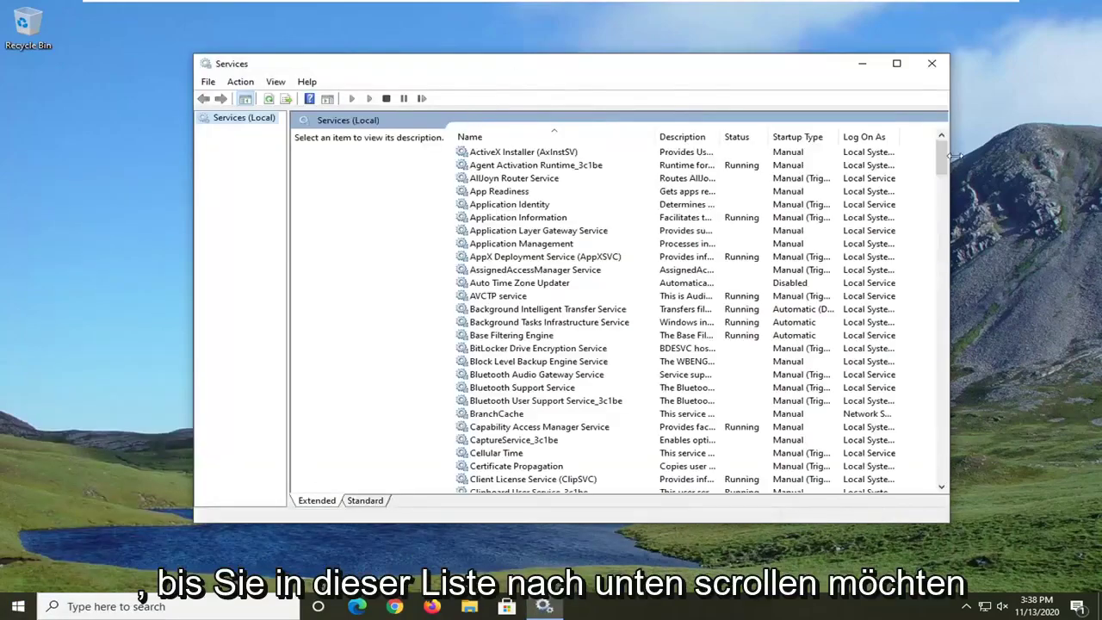
pyautogui.moveTo(941, 155); pyautogui.dragTo(976, 455)
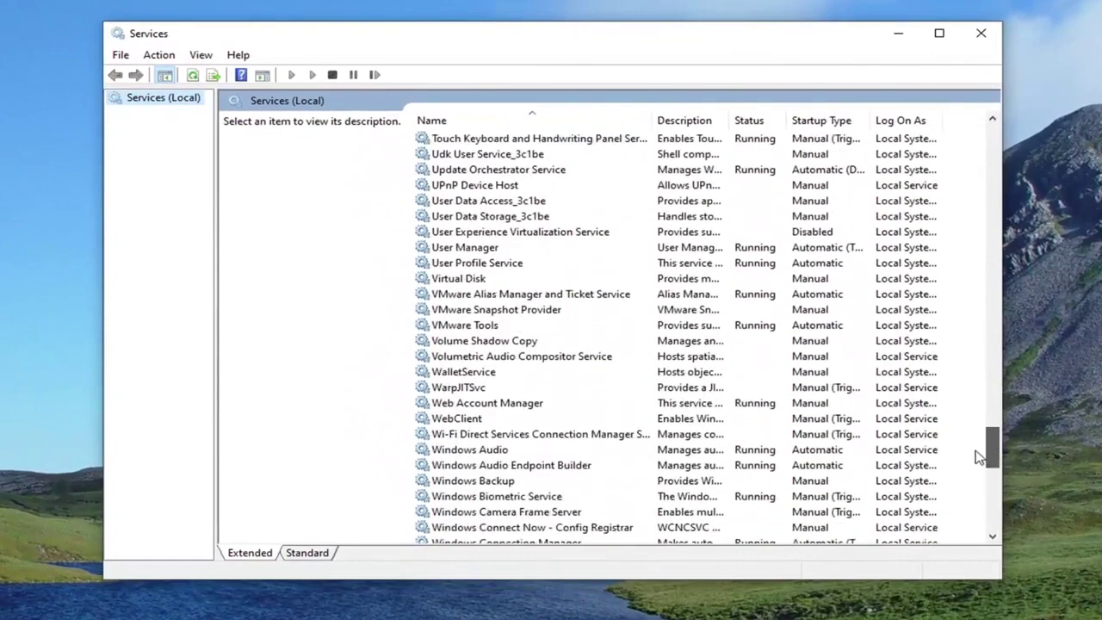
pyautogui.scroll(-2, 861, 461)
pyautogui.scroll(-7, 738, 462)
pyautogui.scroll(2, 508, 344)
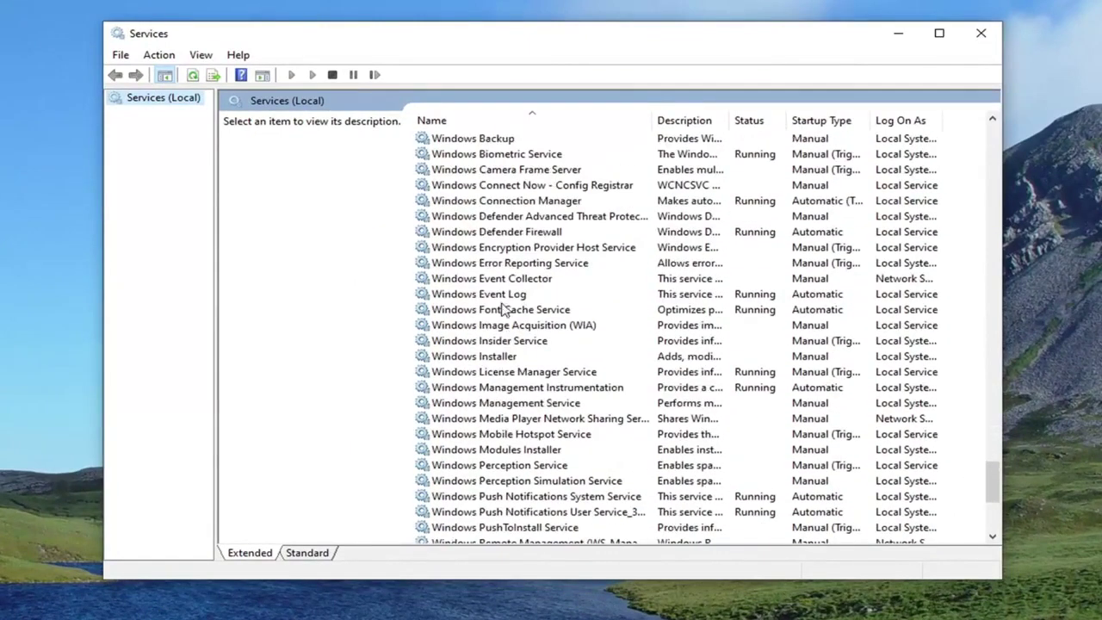
# Change Windows Error Reporting Service's startup type from Manual to Disabled and apply it
pyautogui.doubleClick(492, 259)
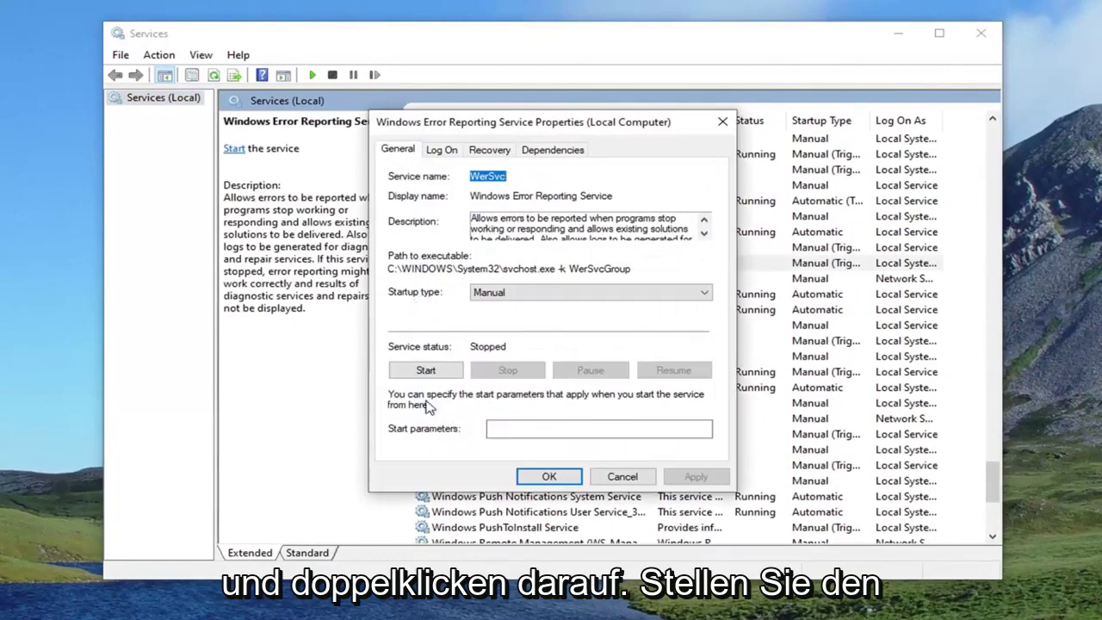
pyautogui.click(499, 295)
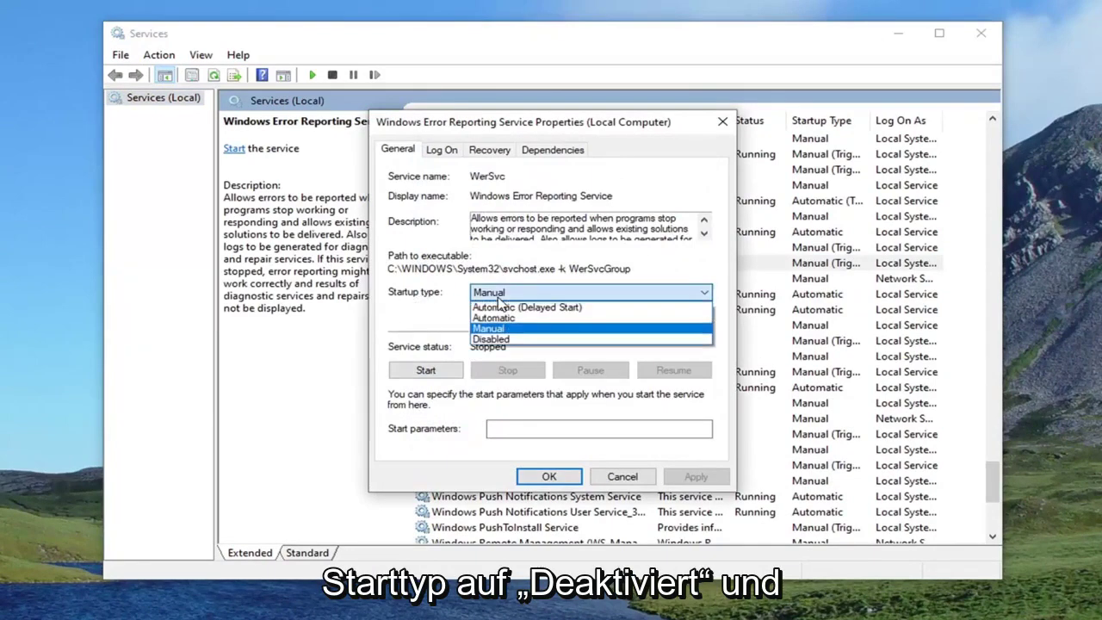
pyautogui.click(485, 339)
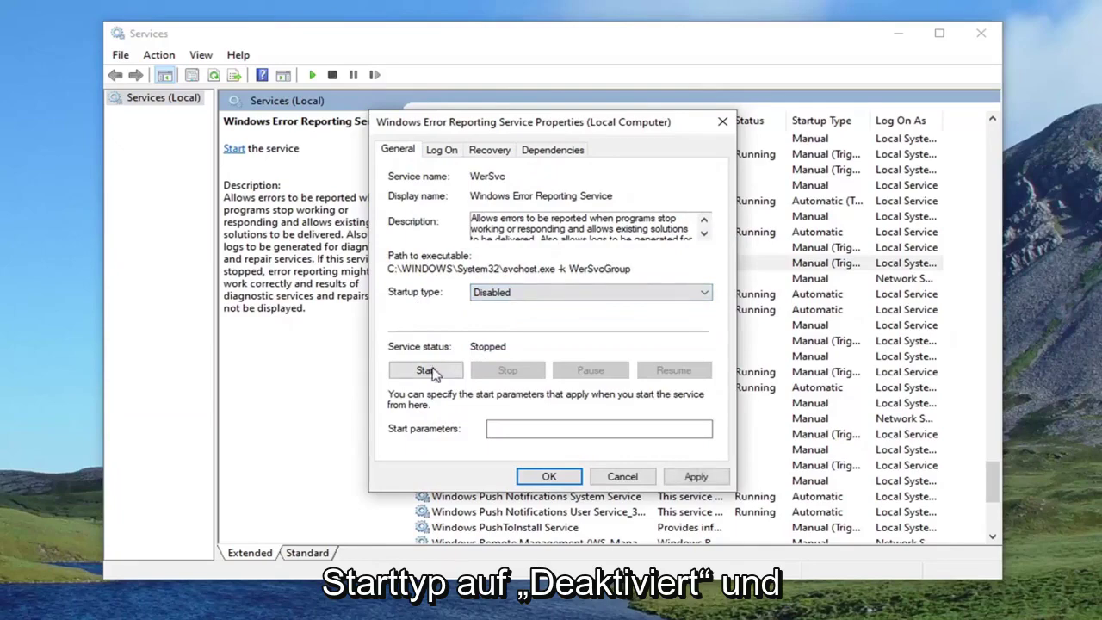
pyautogui.click(696, 476)
pyautogui.click(549, 477)
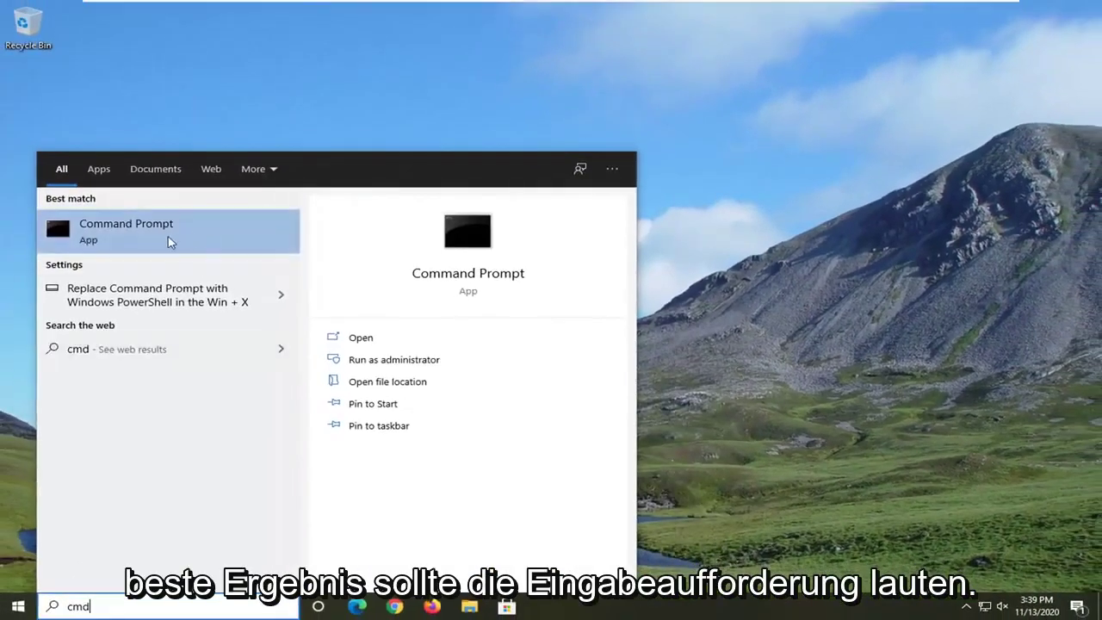
# Run Command Prompt as administrator, approve the UAC prompt, and reposition the window
pyautogui.rightClick(123, 231)
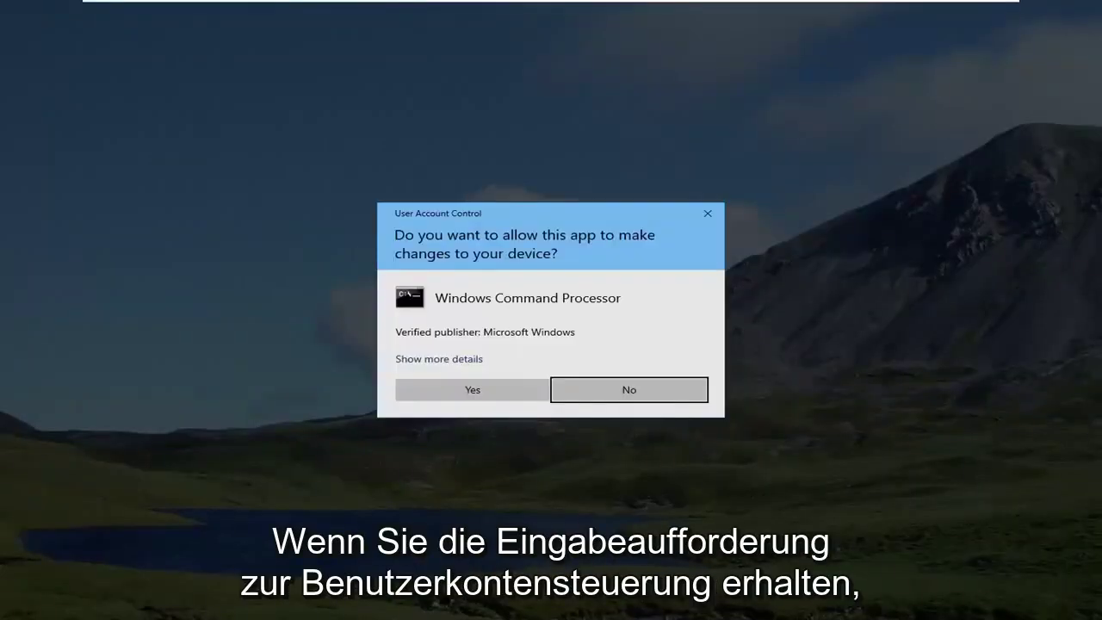
pyautogui.click(470, 386)
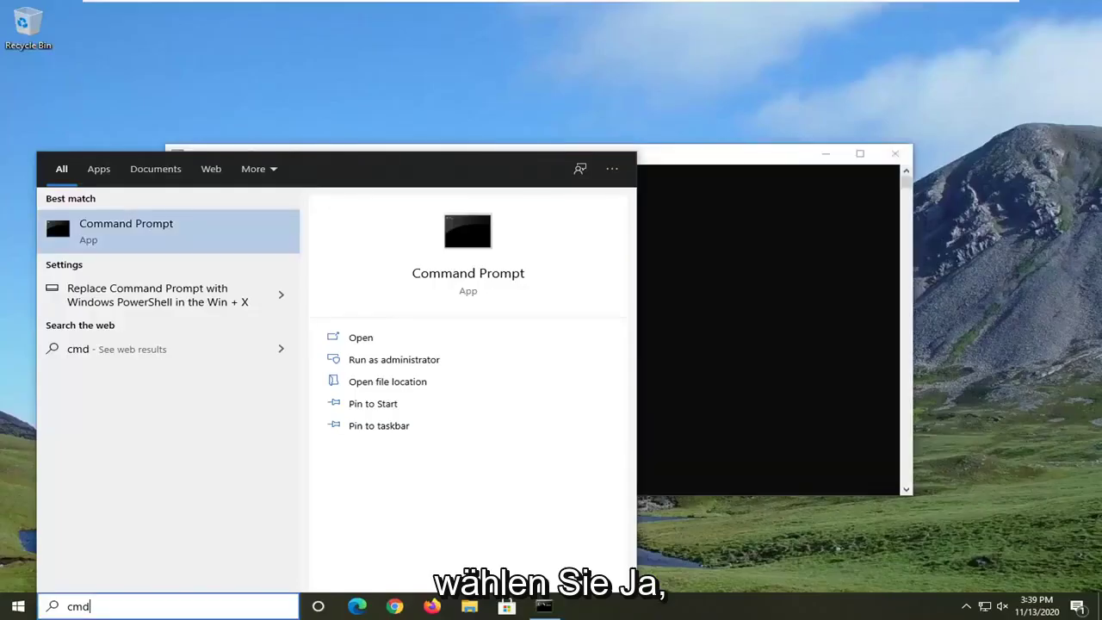
pyautogui.moveTo(743, 152); pyautogui.dragTo(789, 83)
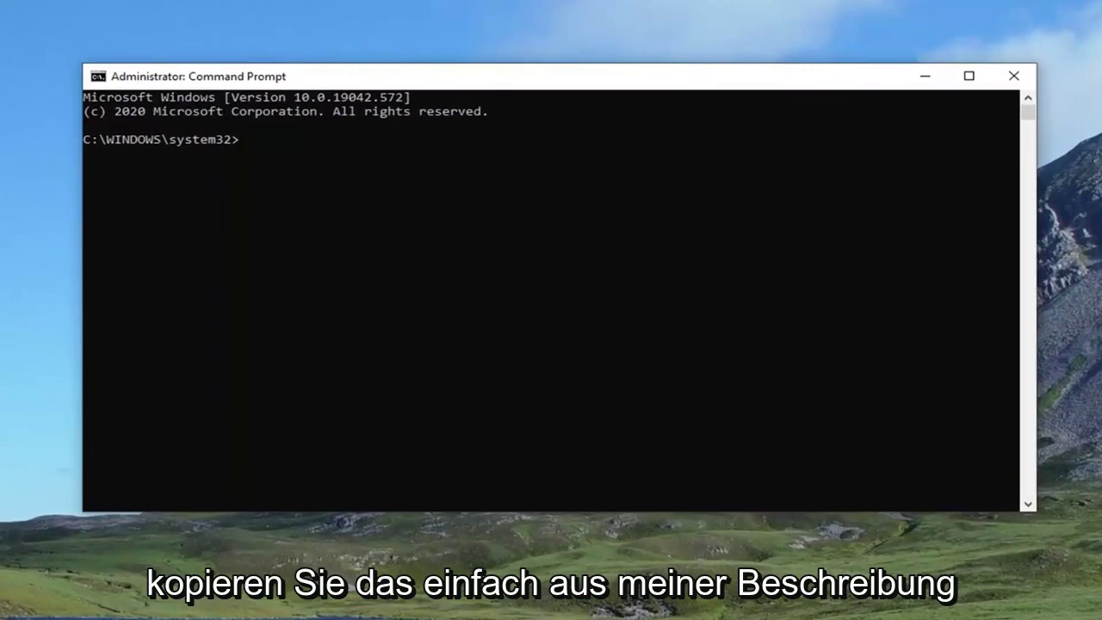
# Paste and run Dism.exe /Online /Cleanup-Image /Restorehealth until it completes successfully
pyautogui.rightClick(515, 75)
pyautogui.moveTo(559, 205)
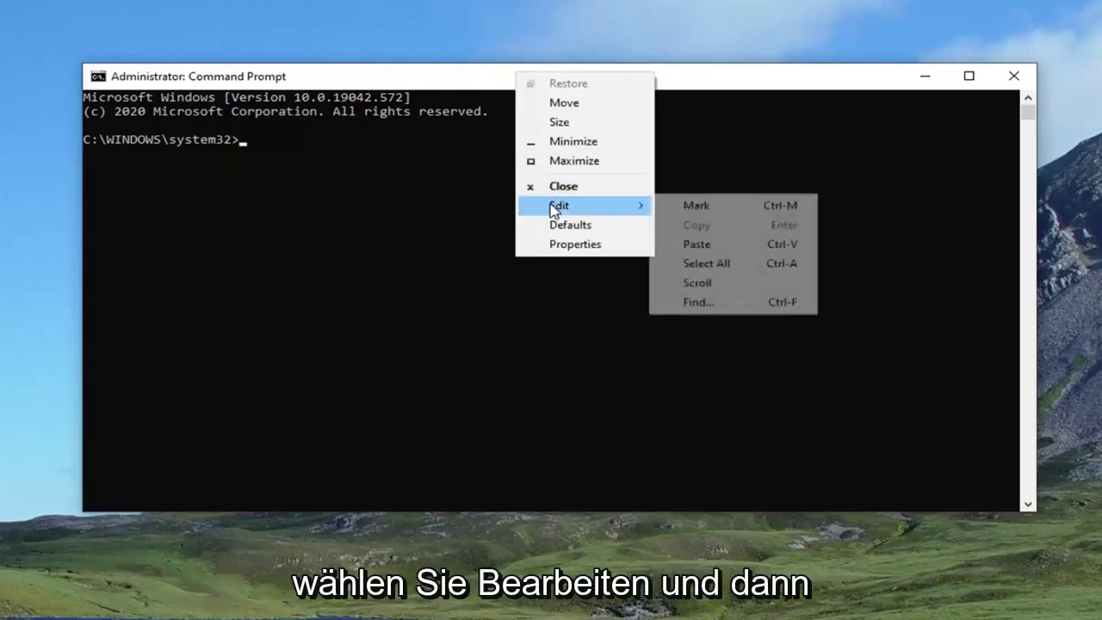
pyautogui.click(763, 250)
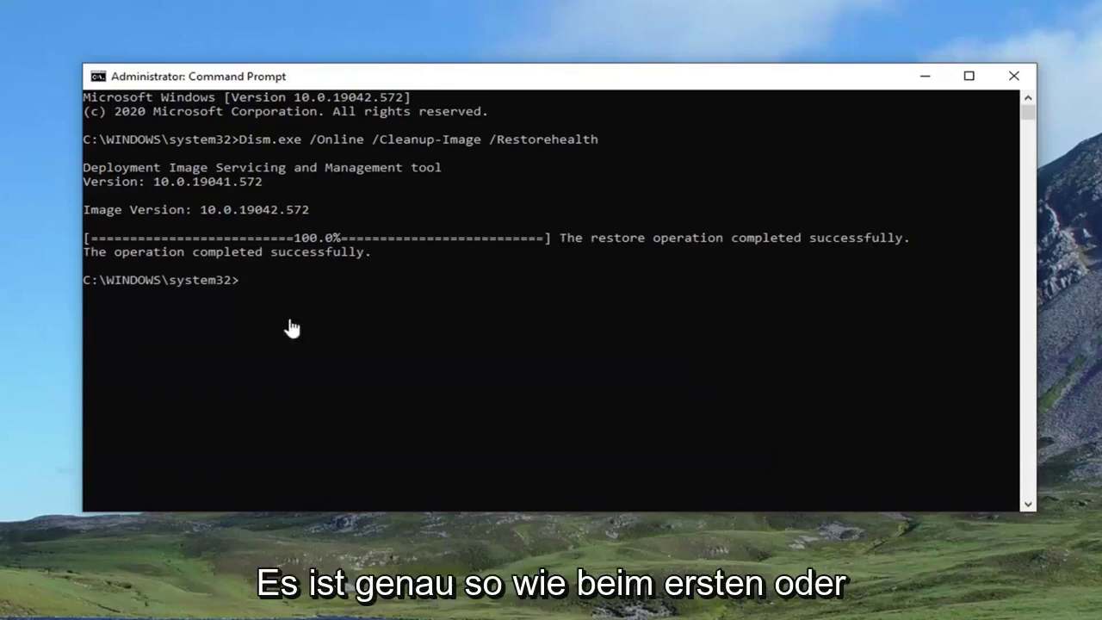
# Run sfc /scannow to begin the system file scan
pyautogui.write('sfc ')
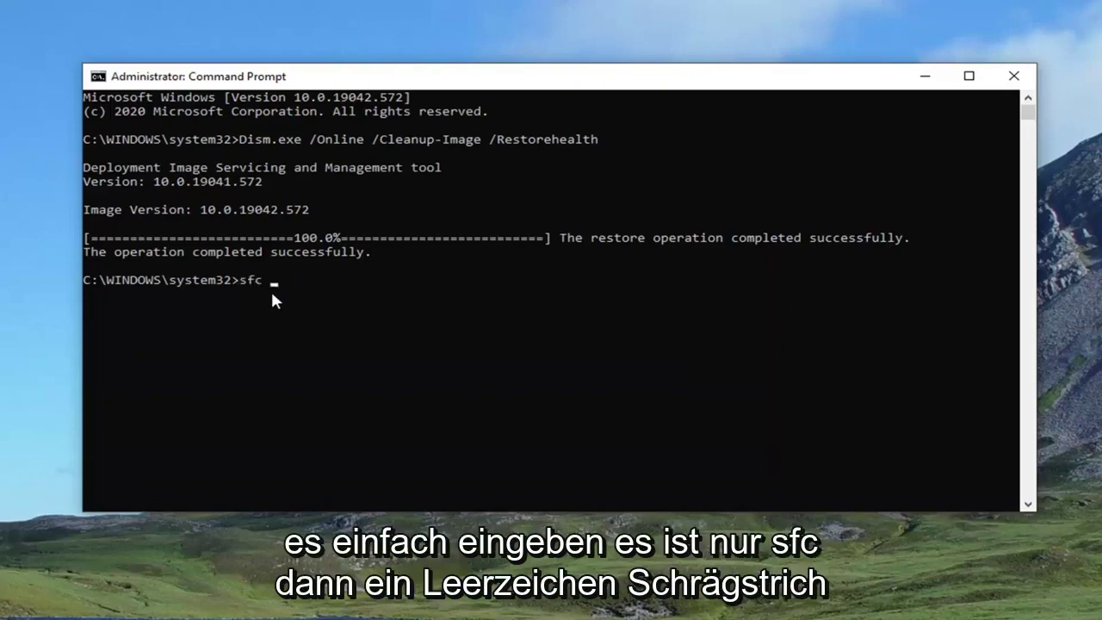
pyautogui.write('/scannow')
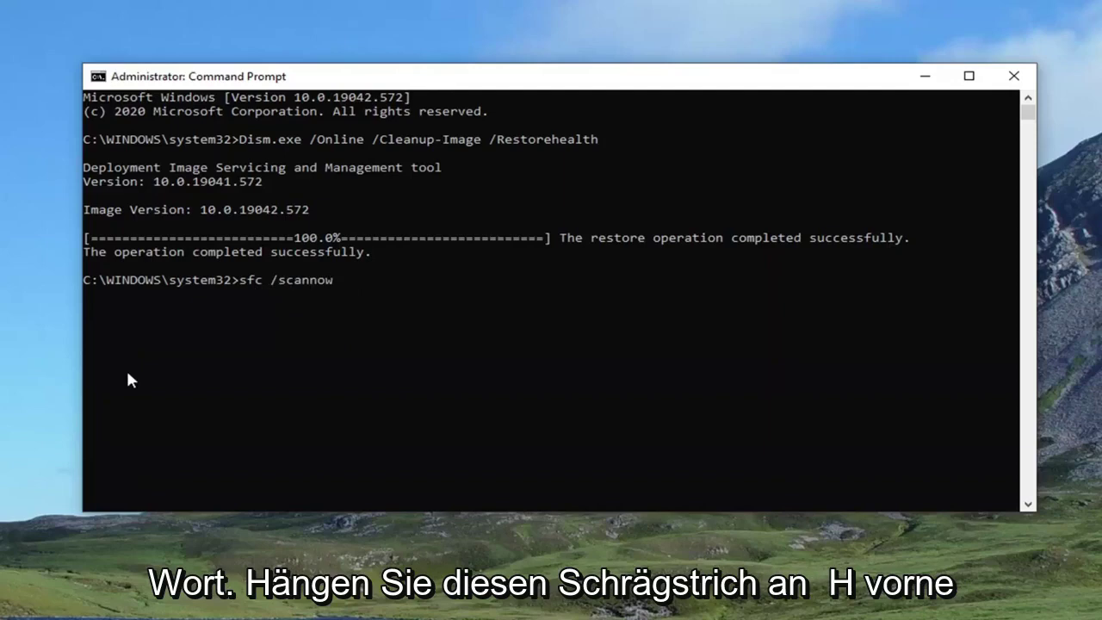
pyautogui.press('Return')
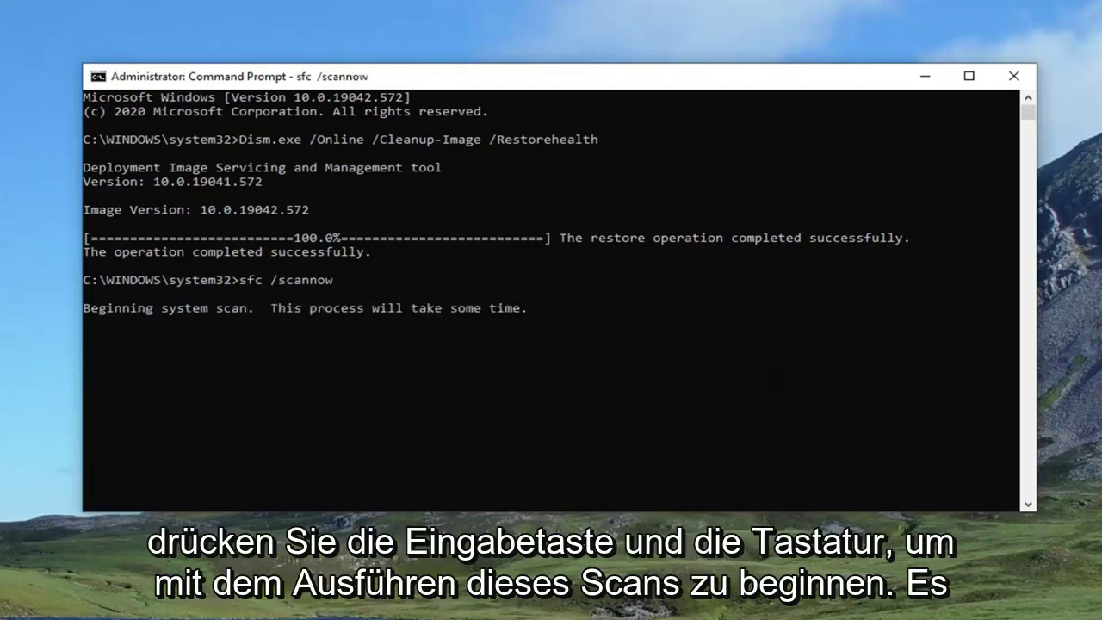